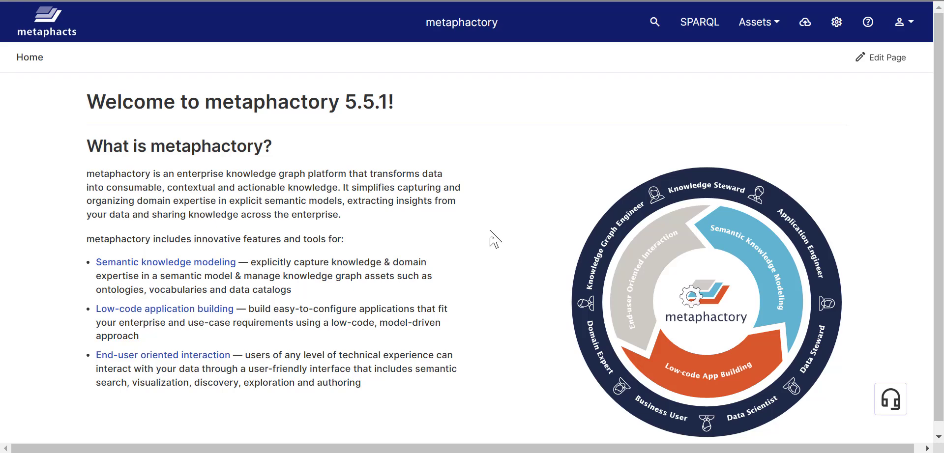
# Open the Project ontology from the ontologies catalog.
pyautogui.click(757, 25)
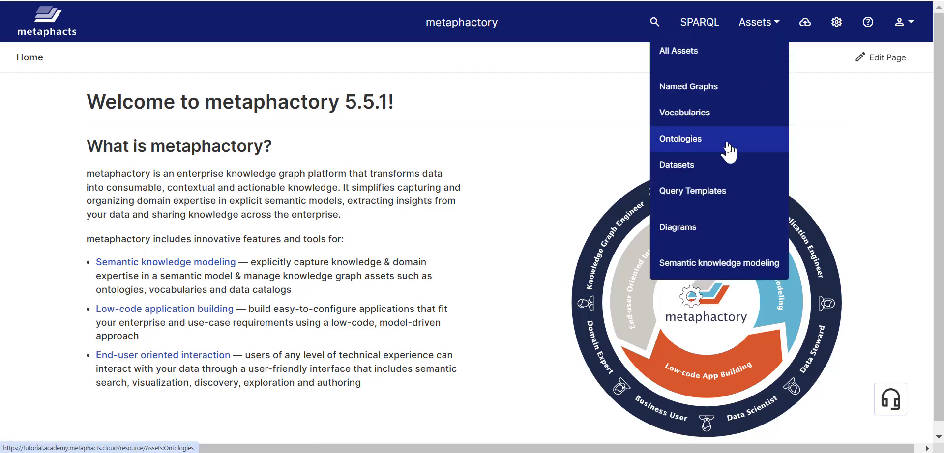
pyautogui.click(727, 144)
pyautogui.scroll(-2, 422, 295)
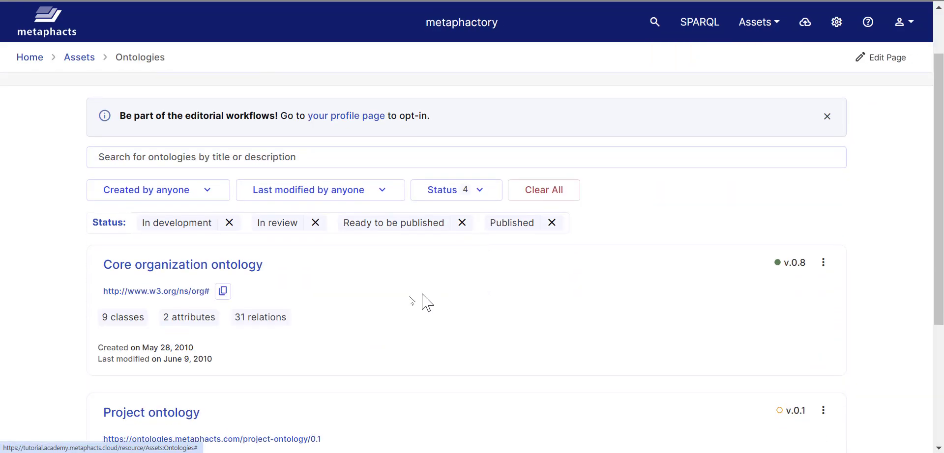
pyautogui.scroll(-4, 422, 294)
pyautogui.click(141, 226)
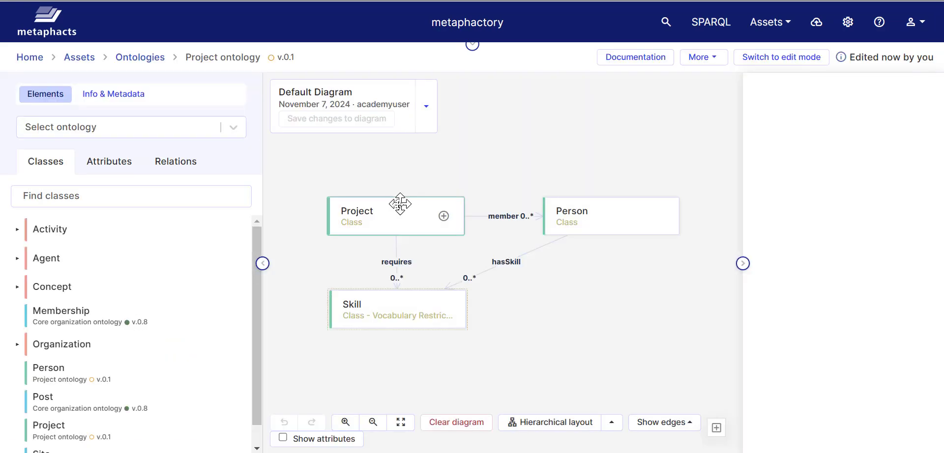
# Examine the relations and attributes defined for the Project class in the ontology diagram.
pyautogui.click(390, 213)
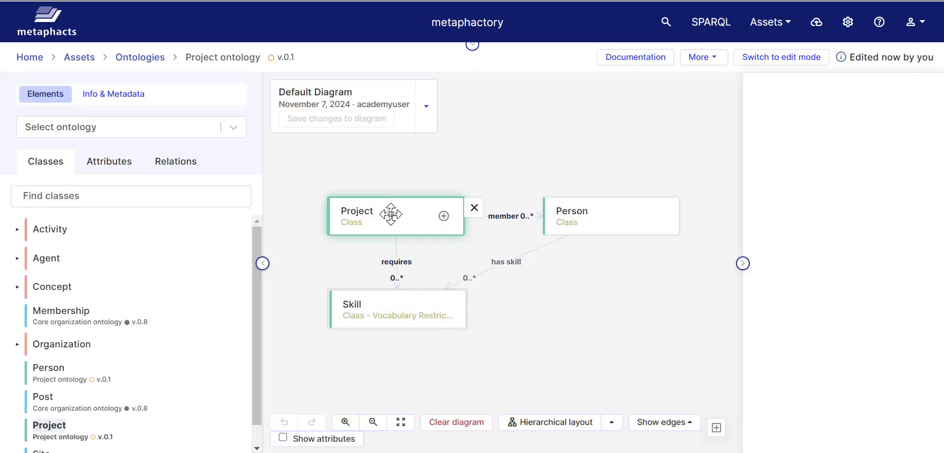
pyautogui.click(826, 140)
pyautogui.click(887, 143)
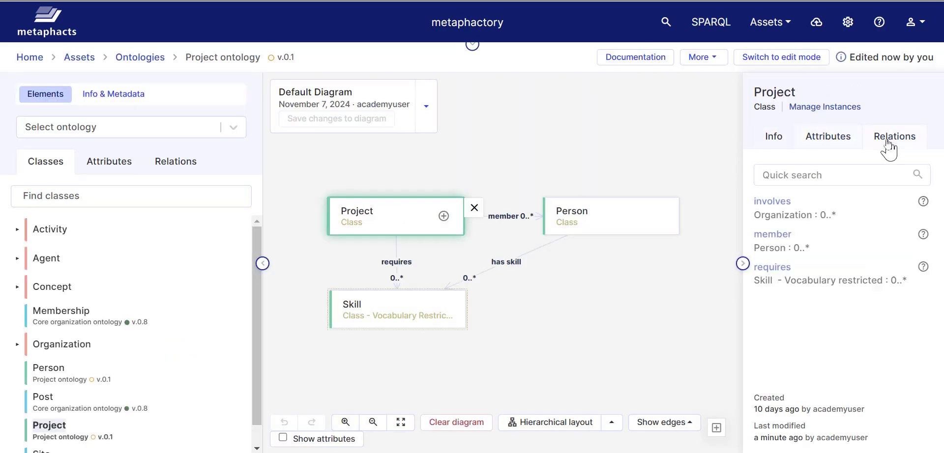
pyautogui.click(847, 142)
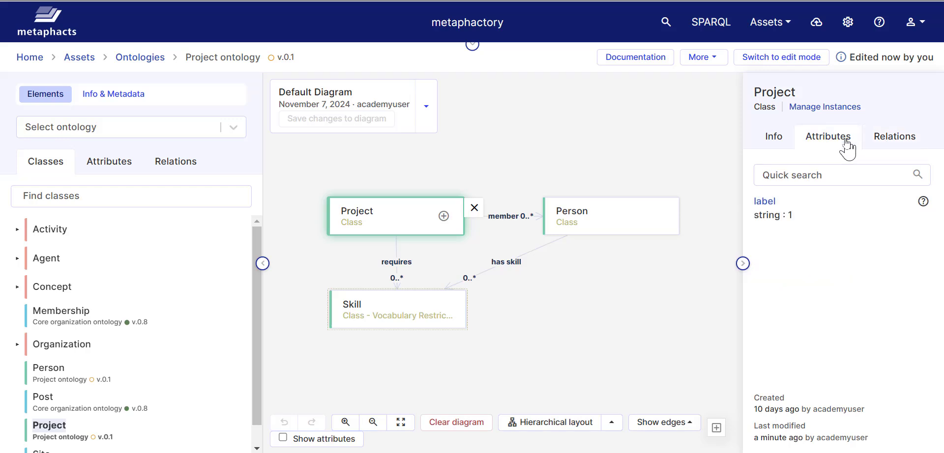
pyautogui.click(567, 160)
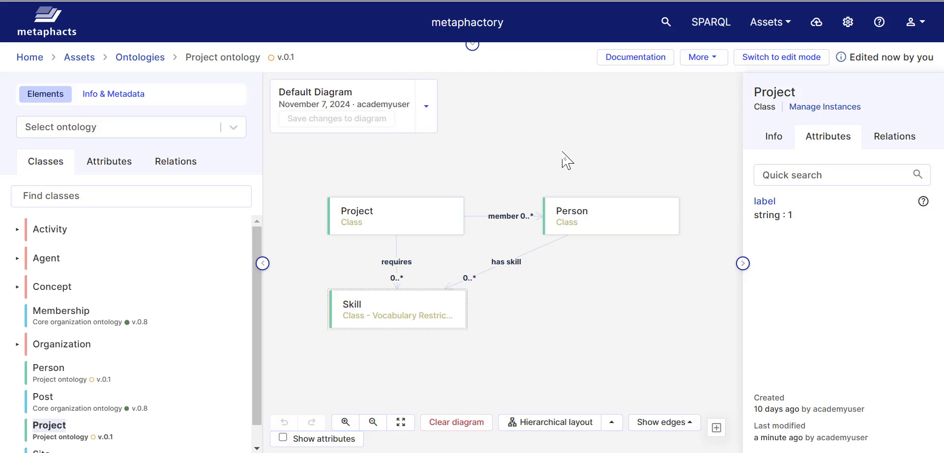
# Open instance management for the Project class and start a new instance labelled "Skill management project".
pyautogui.click(373, 216)
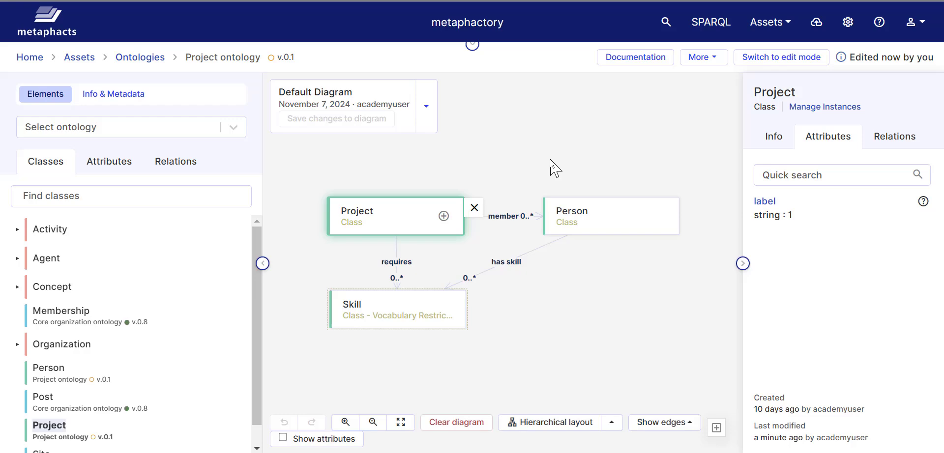
pyautogui.click(818, 109)
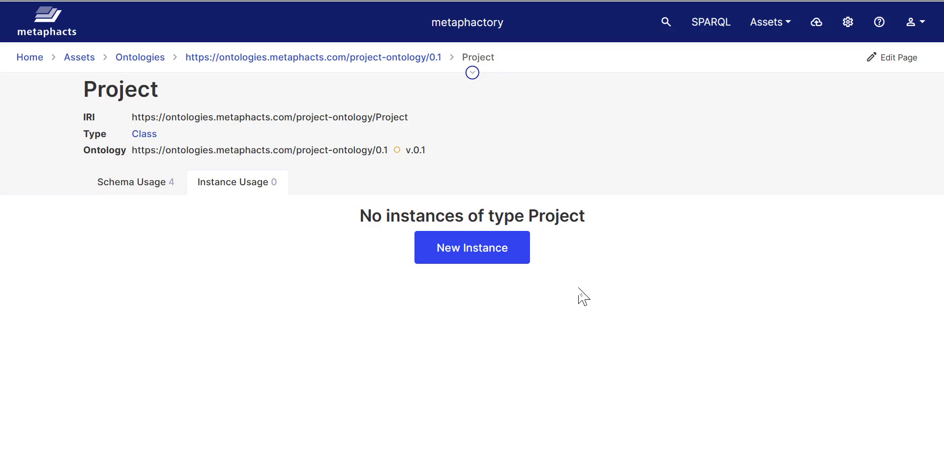
pyautogui.click(485, 249)
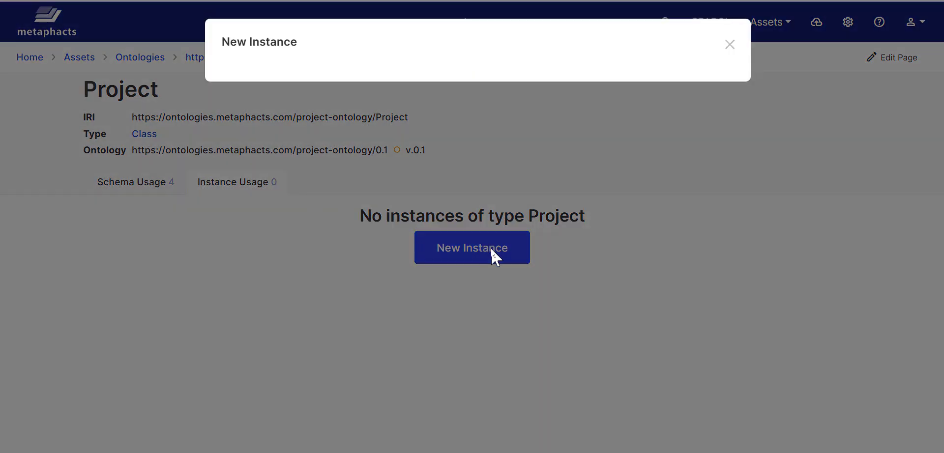
pyautogui.click(348, 103)
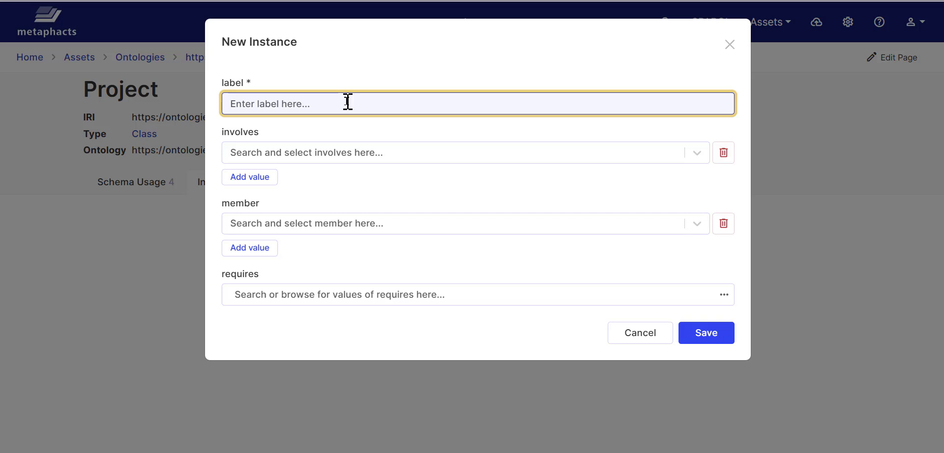
pyautogui.write('S')
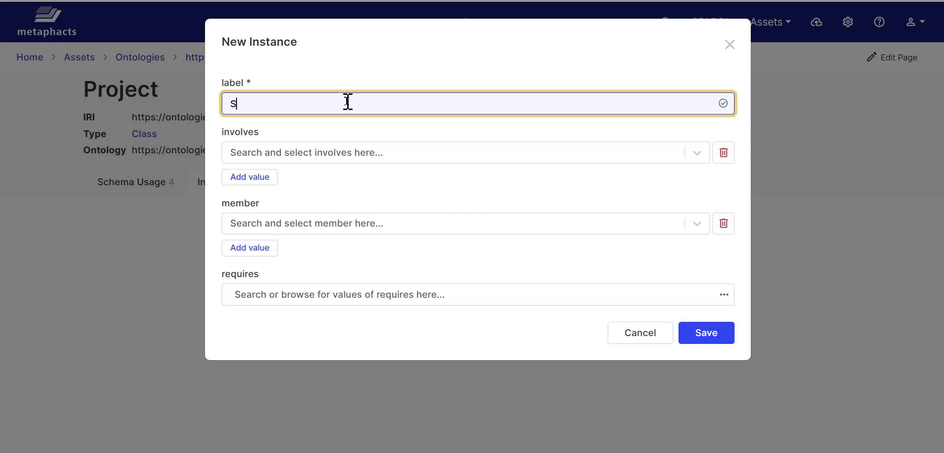
pyautogui.write('kill m')
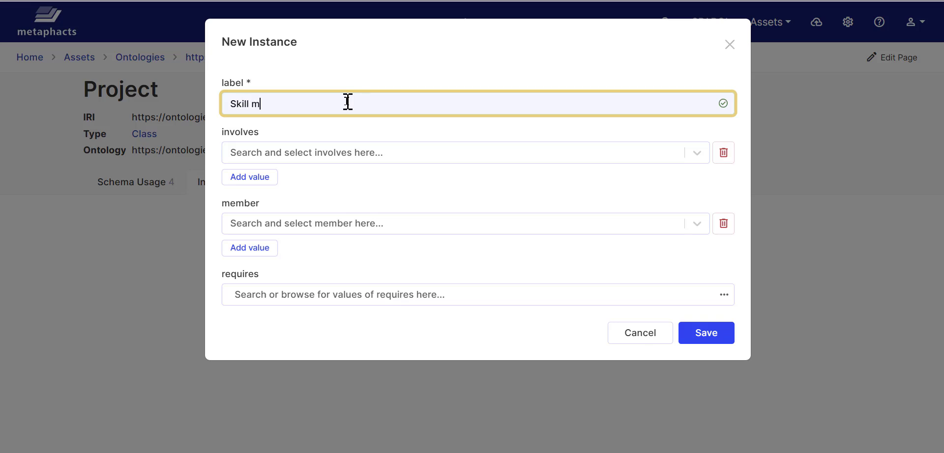
pyautogui.write('anagement project')
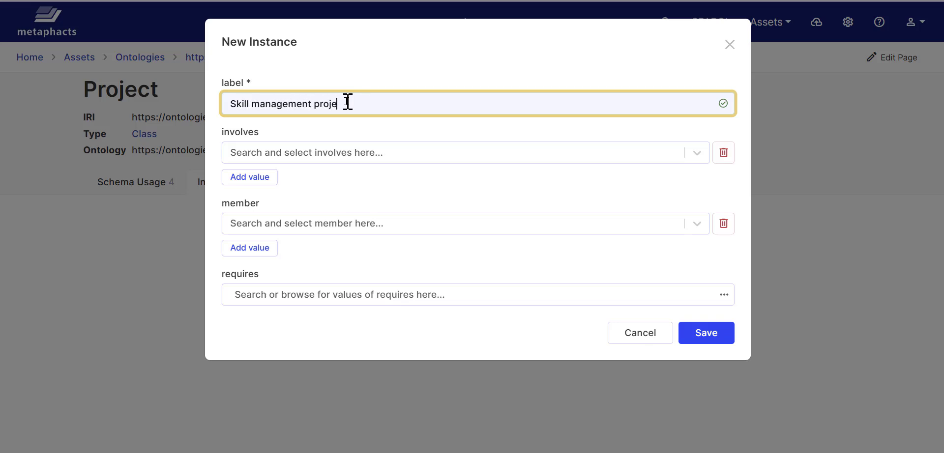
# Set metaphacts and Digital Science as the two organizations the new project involves.
pyautogui.click(308, 158)
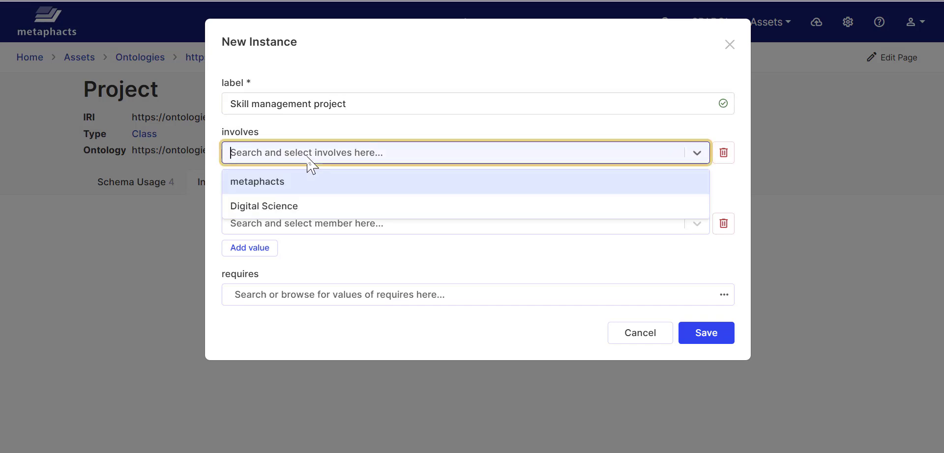
pyautogui.click(328, 181)
pyautogui.click(250, 176)
pyautogui.click(326, 183)
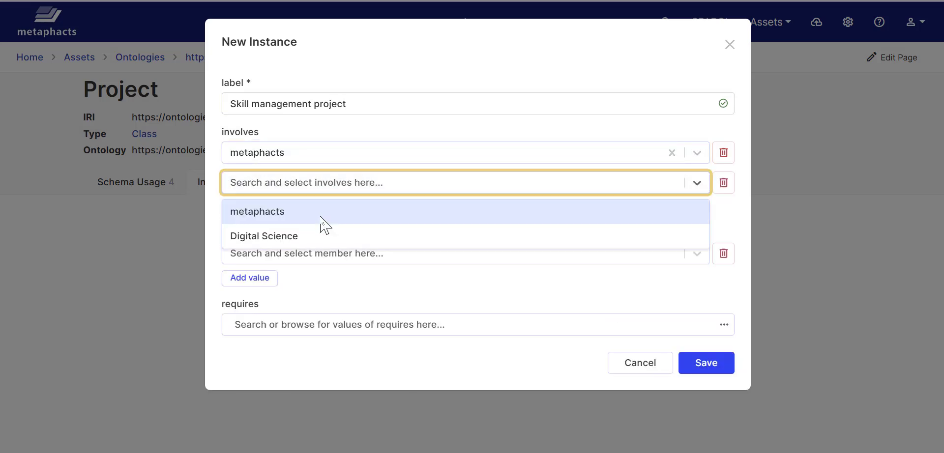
pyautogui.click(305, 242)
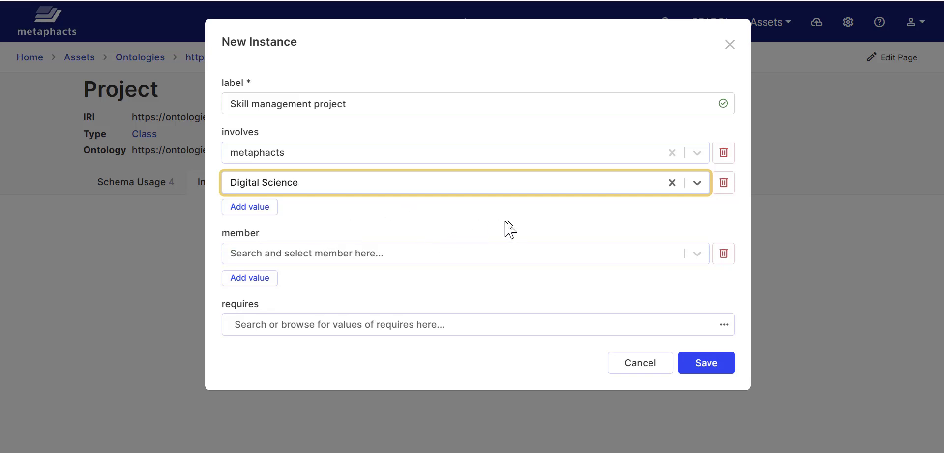
# Add the social interaction skills "instruct others", "interact with others" and "lead others" as the project's required skills.
pyautogui.click(723, 325)
pyautogui.scroll(-4, 597, 341)
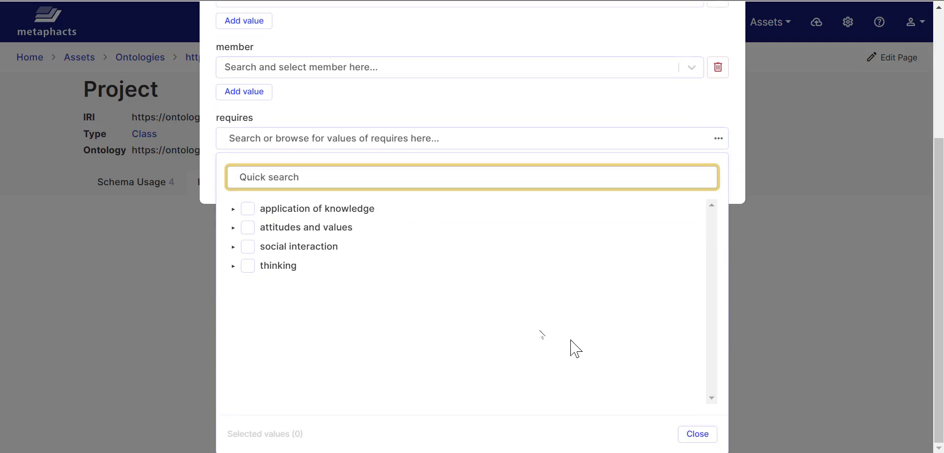
pyautogui.click(233, 247)
pyautogui.click(266, 344)
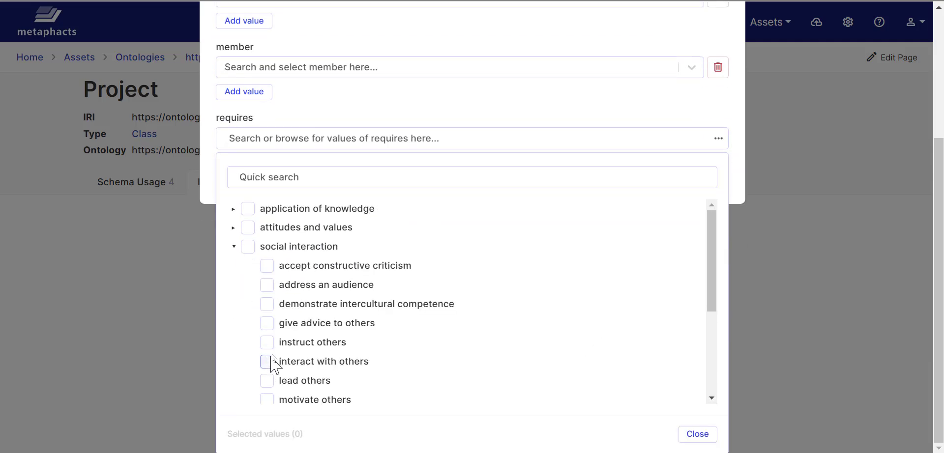
pyautogui.click(269, 361)
pyautogui.click(267, 379)
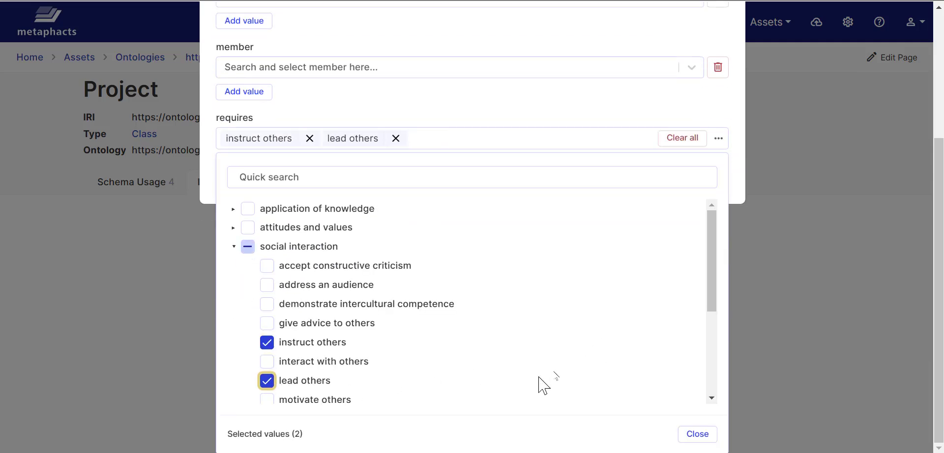
pyautogui.click(267, 361)
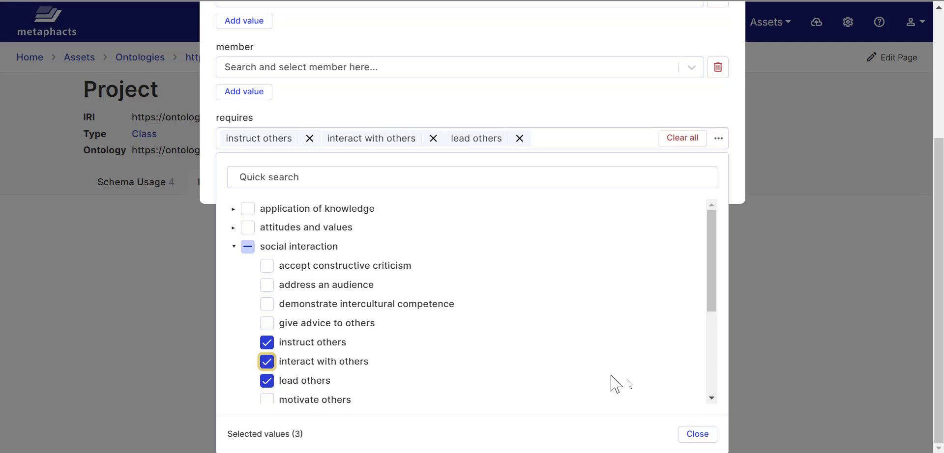
pyautogui.click(697, 434)
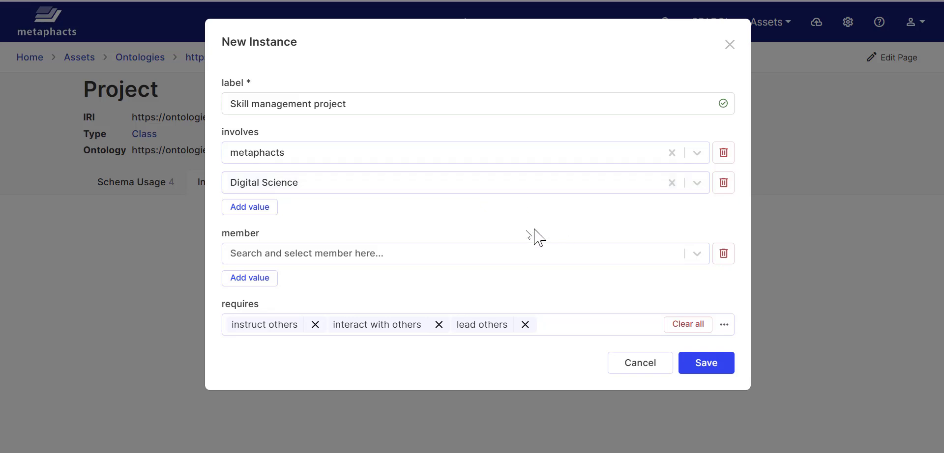
# Check the choices offered for the project's member and review the skill vocabulary behind its requires relation.
pyautogui.click(698, 255)
pyautogui.click(697, 256)
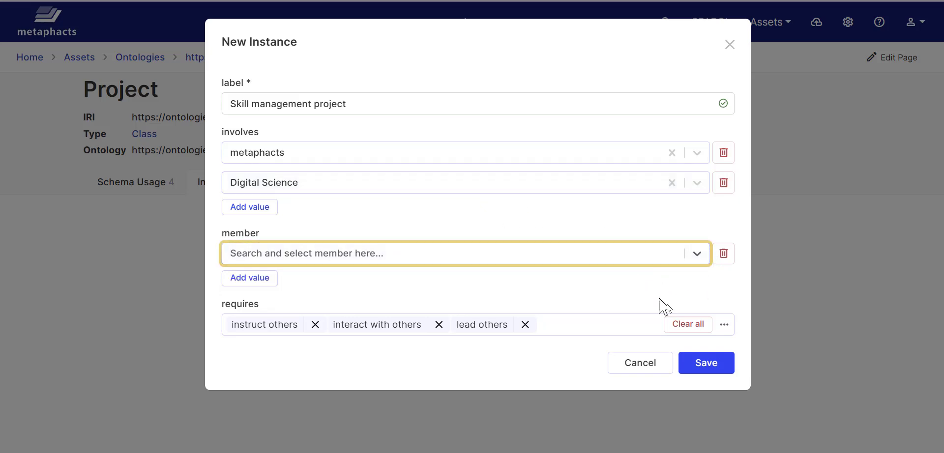
pyautogui.click(724, 326)
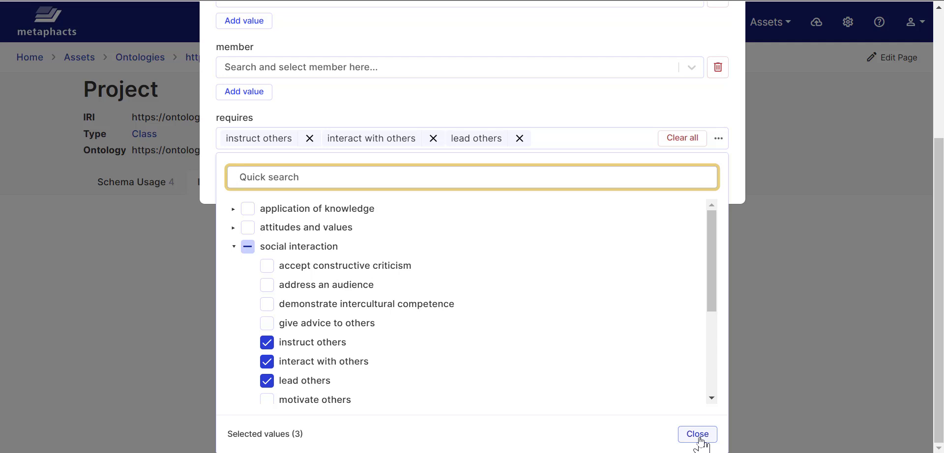
pyautogui.click(698, 435)
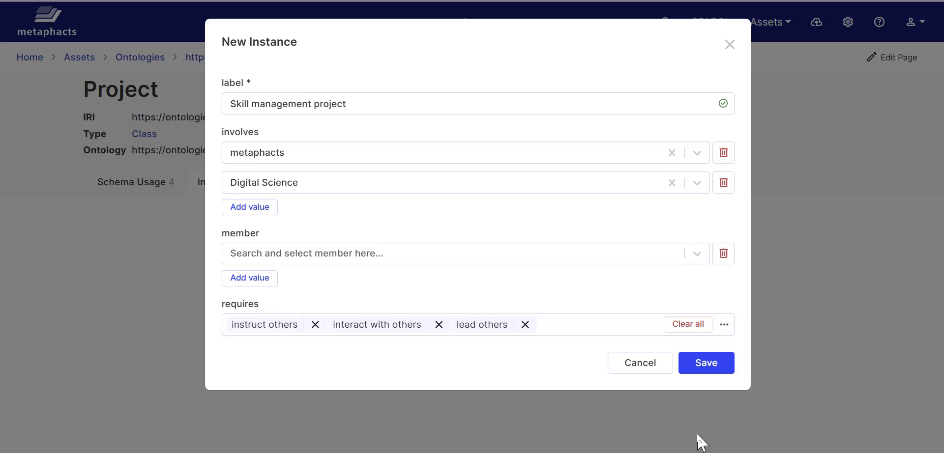
# Save the Skill management project instance and review its summary of involved organizations and required skills.
pyautogui.click(703, 366)
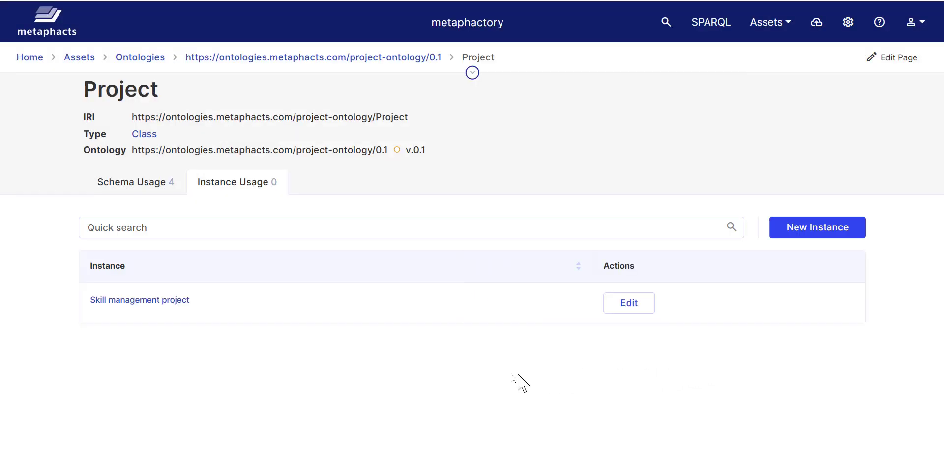
pyautogui.click(201, 300)
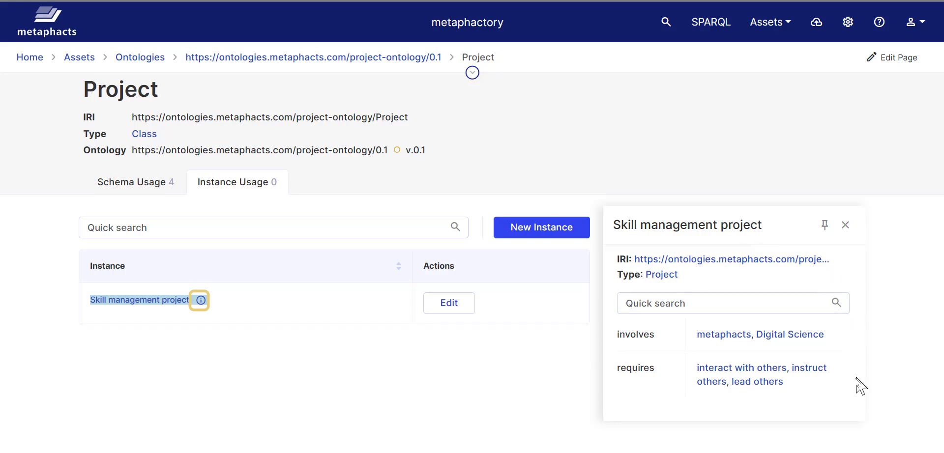
pyautogui.click(845, 225)
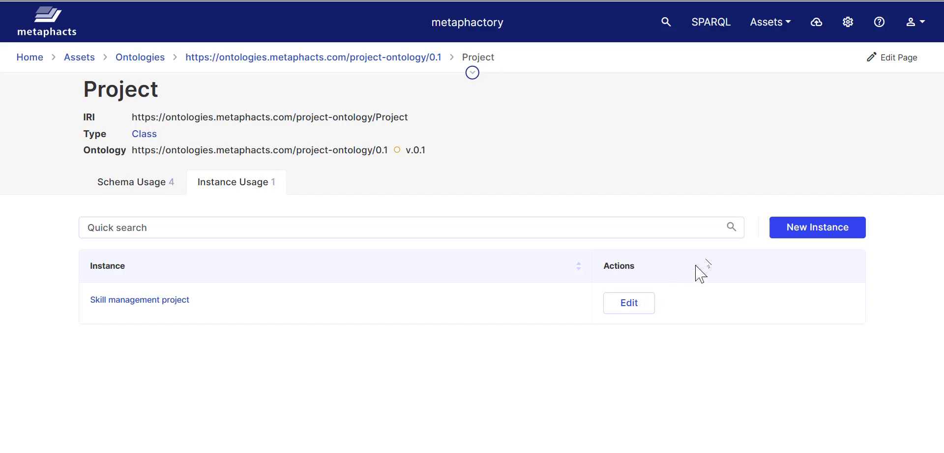
# Create and save a second Project instance labelled "Social media campaign".
pyautogui.click(793, 234)
pyautogui.click(452, 109)
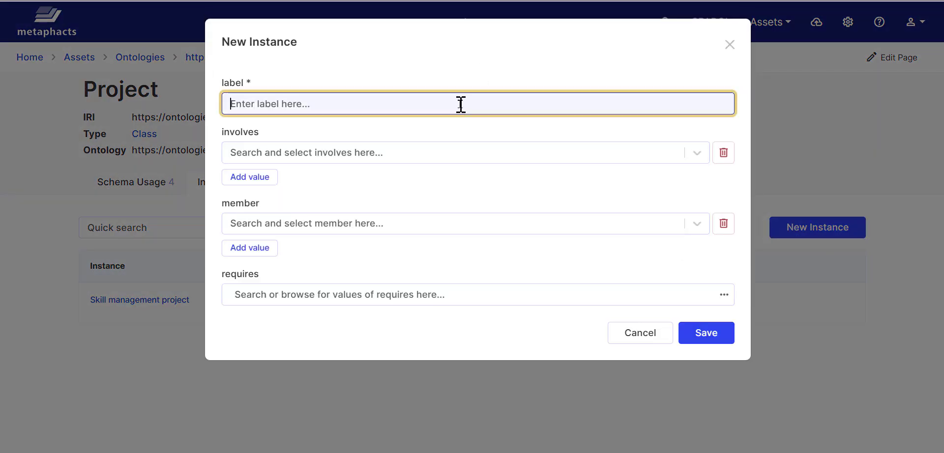
pyautogui.write('Social media campaign')
pyautogui.click(704, 340)
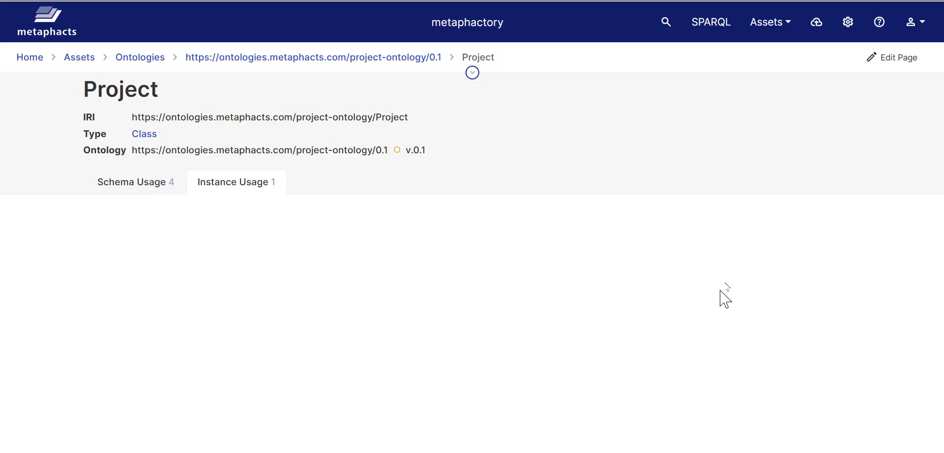
# Return to the ontologies catalog and reopen the Project ontology.
pyautogui.click(767, 22)
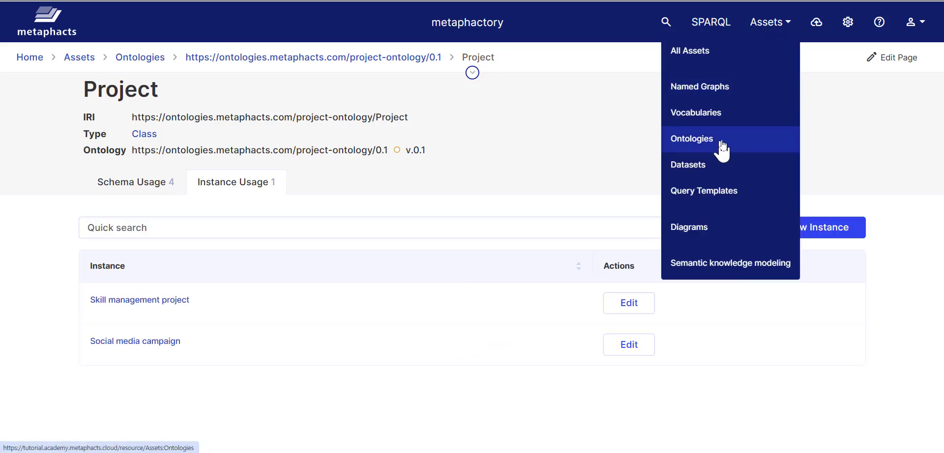
pyautogui.click(722, 147)
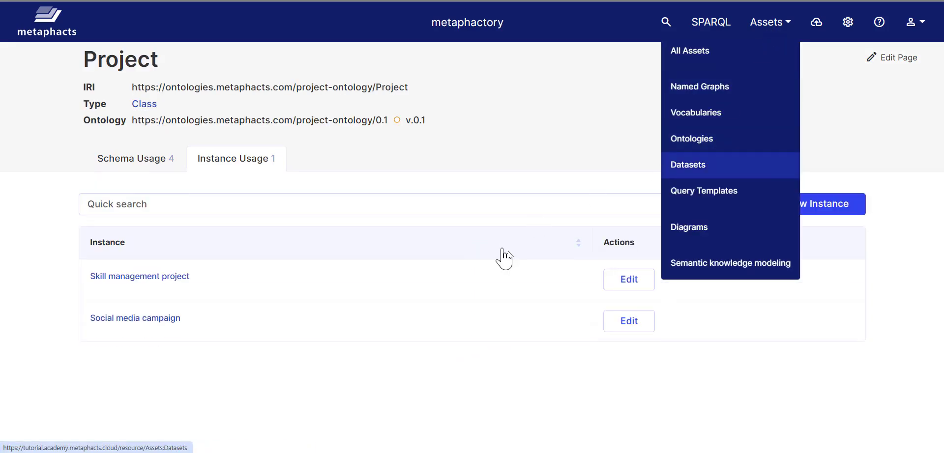
pyautogui.scroll(-4, 418, 294)
pyautogui.scroll(-2, 420, 300)
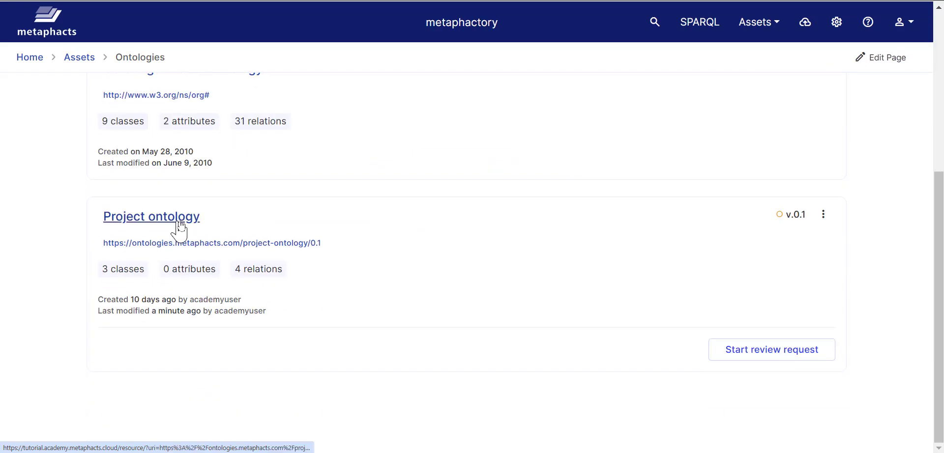
pyautogui.click(176, 221)
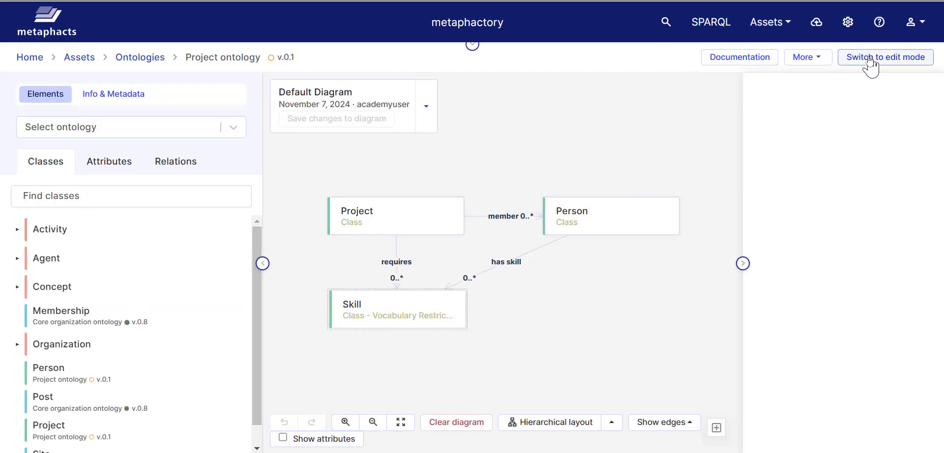
# Set the minimum count of the requires relation between Project and Skill to 1 in edit mode and save the ontology.
pyautogui.click(866, 58)
pyautogui.click(396, 262)
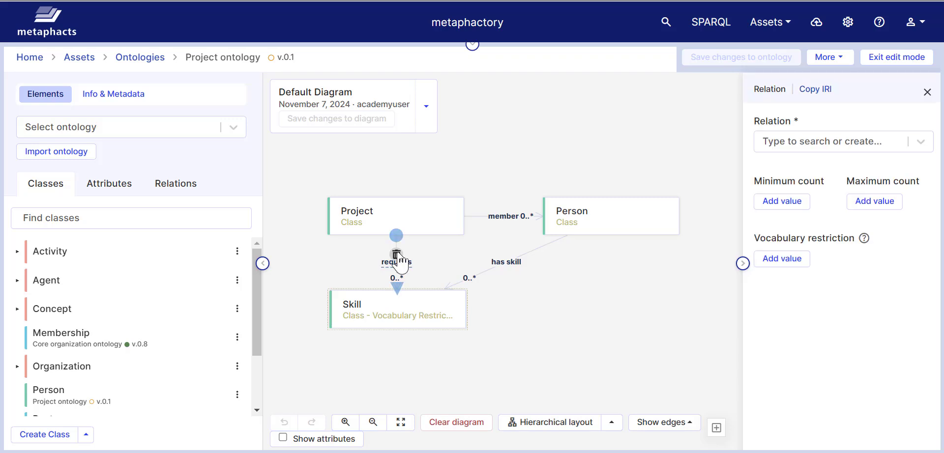
pyautogui.click(777, 220)
pyautogui.write('1')
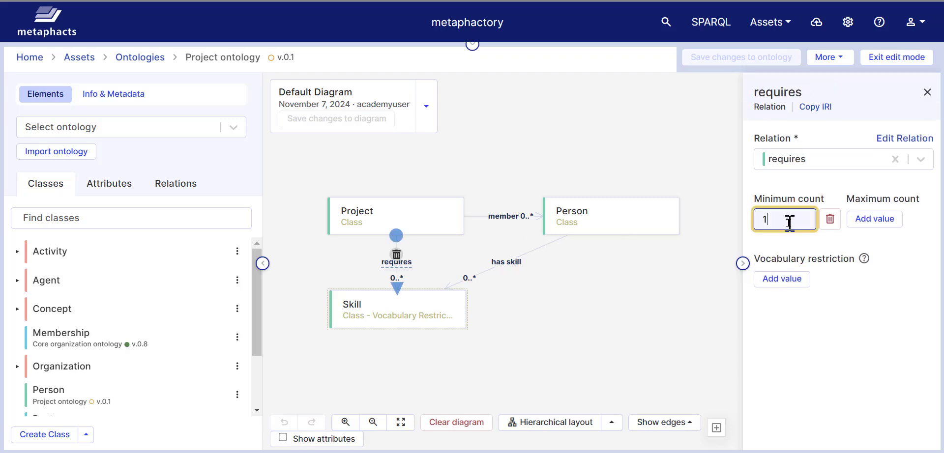
pyautogui.click(710, 168)
pyautogui.click(738, 61)
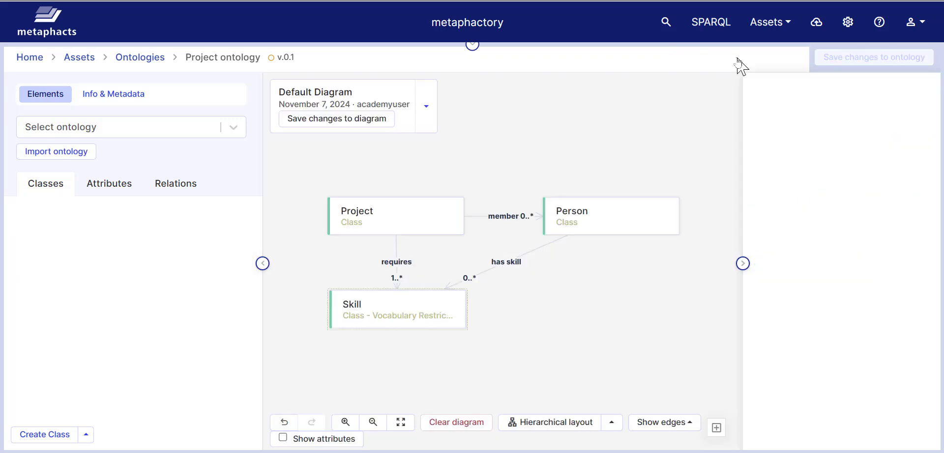
# Run the ontology validation and go to its validation report, leaving the ontology editor without saving the diagram changes.
pyautogui.click(829, 59)
pyautogui.click(827, 88)
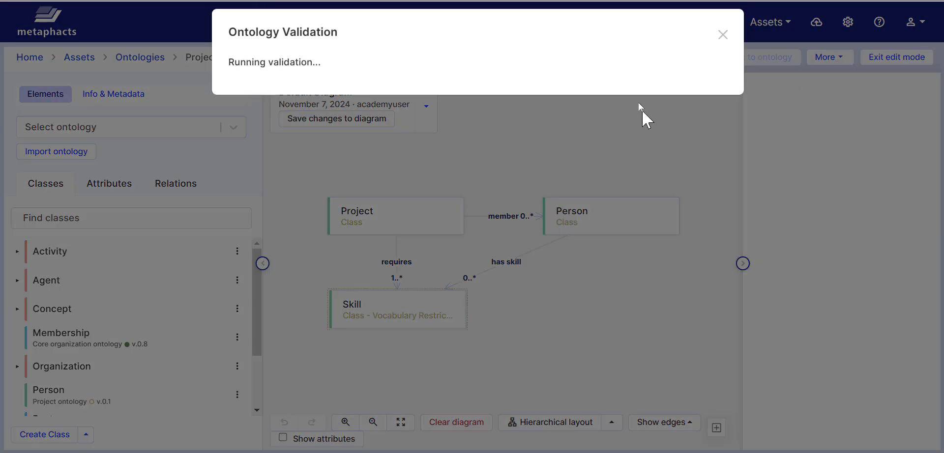
pyautogui.click(405, 73)
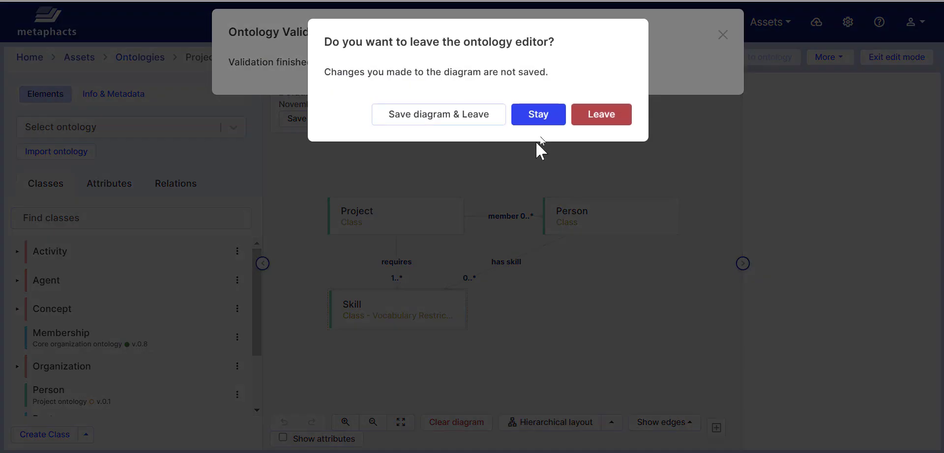
pyautogui.click(604, 118)
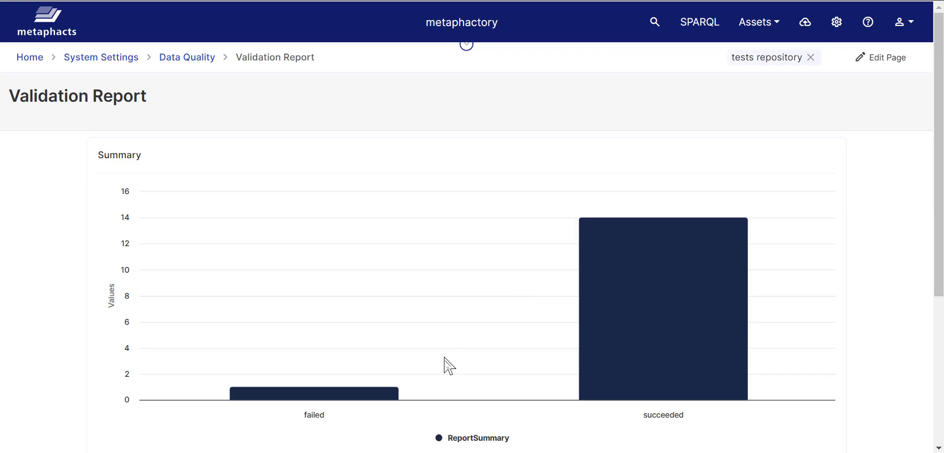
# Open the failed check from the validation report and examine its violation message and focus node.
pyautogui.scroll(-5, 443, 364)
pyautogui.click(377, 393)
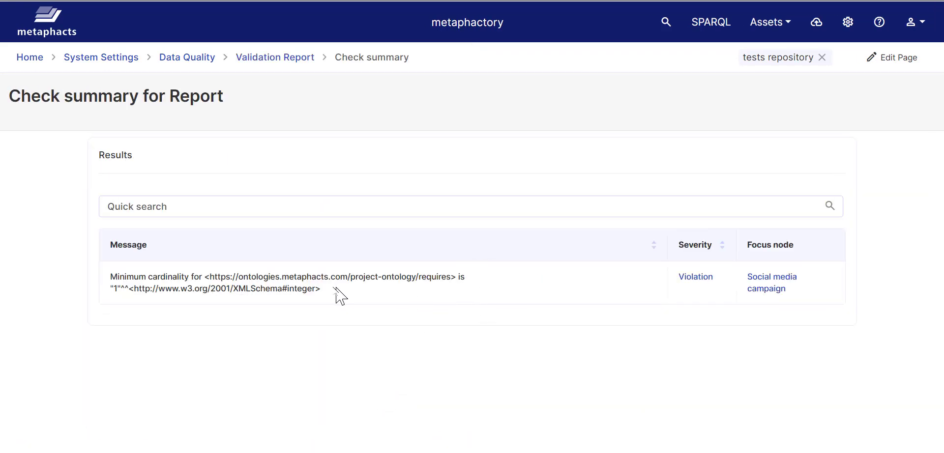
pyautogui.moveTo(337, 294); pyautogui.dragTo(102, 279)
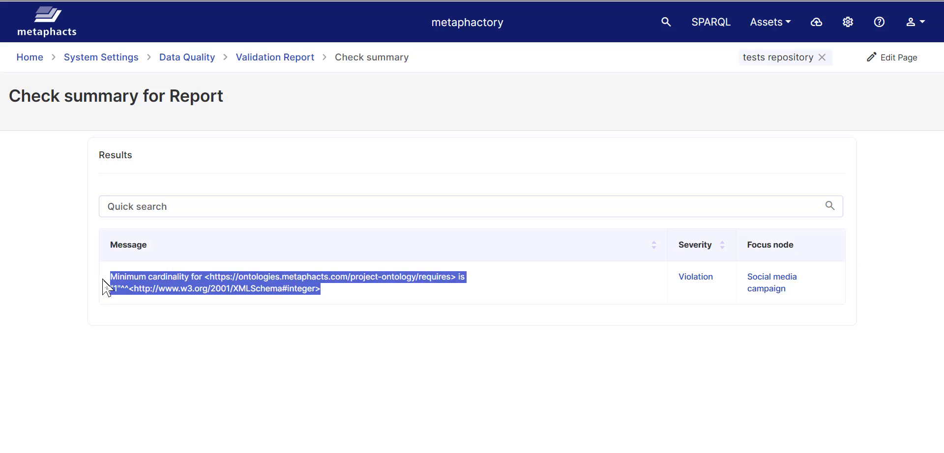
pyautogui.click(216, 334)
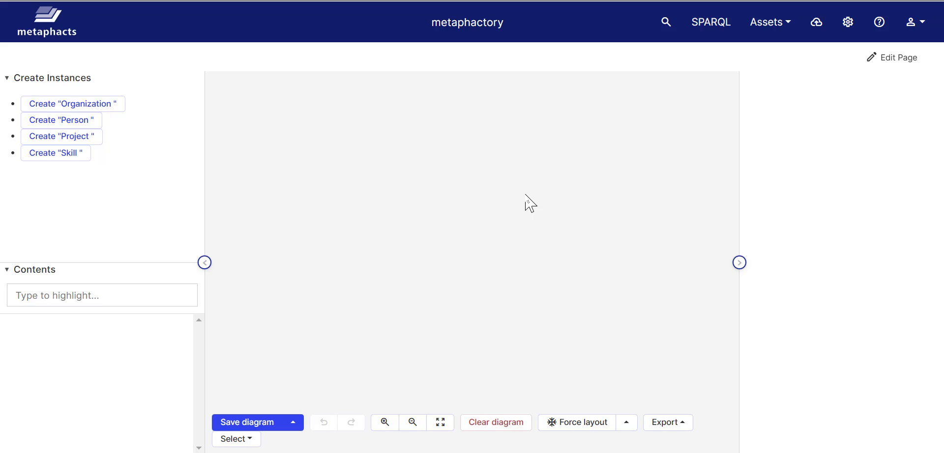
# Create a new Person instance in the diagram and enter the person's full name as its label.
pyautogui.click(65, 123)
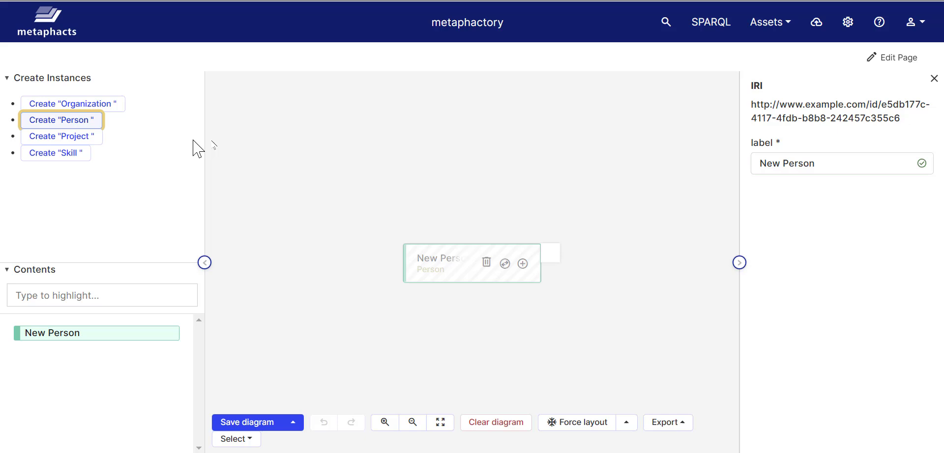
pyautogui.tripleClick(836, 162)
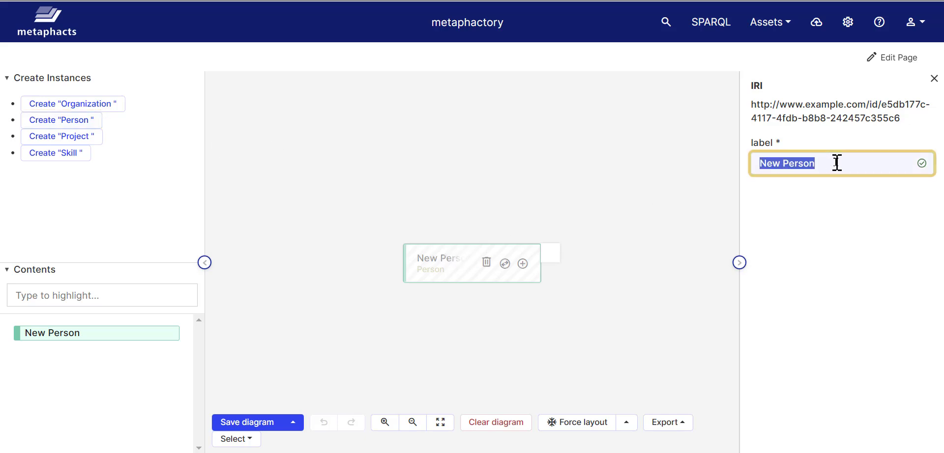
pyautogui.write('John ')
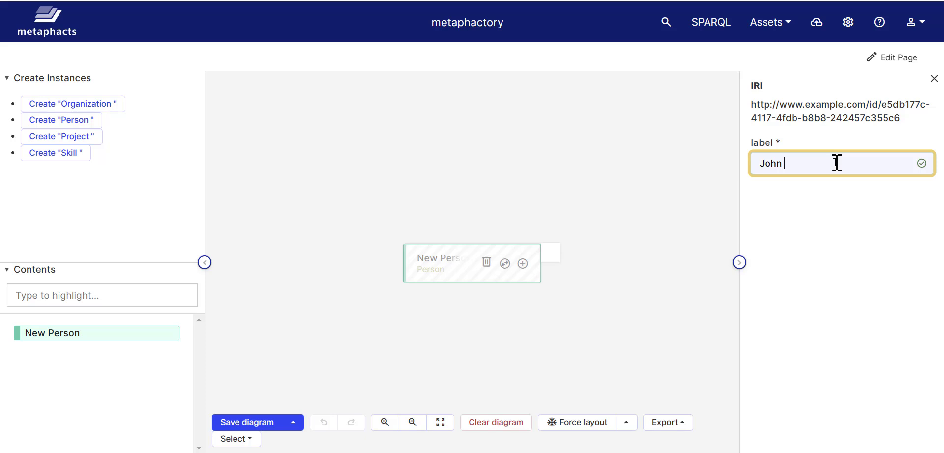
pyautogui.write('Doe')
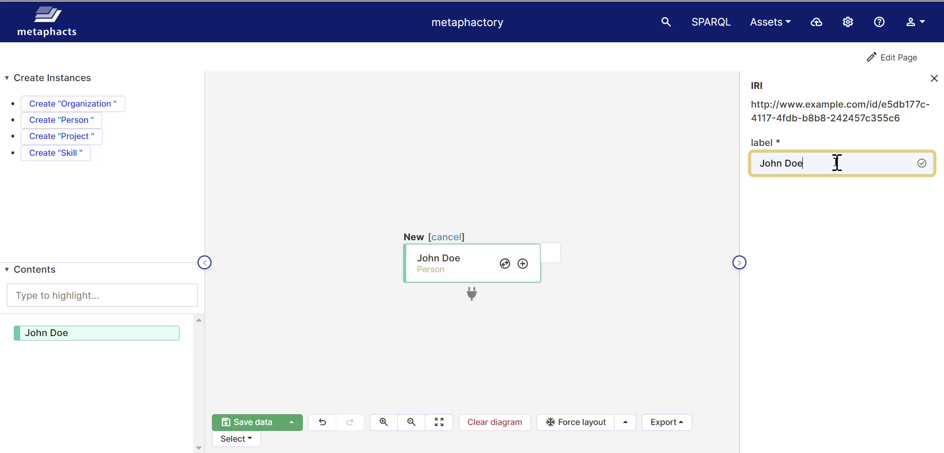
pyautogui.click(355, 188)
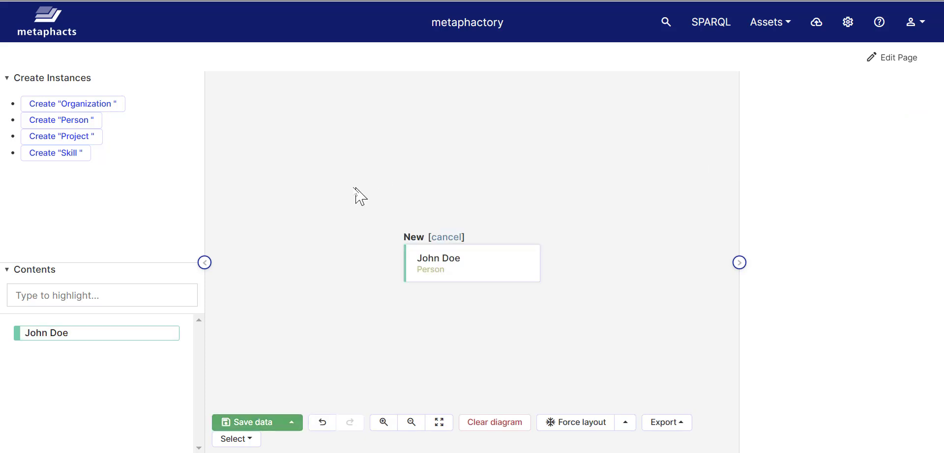
# Create a Project instance labelled "metaphactory tutorial" and place it above the Person instance in the diagram.
pyautogui.click(64, 141)
pyautogui.tripleClick(832, 170)
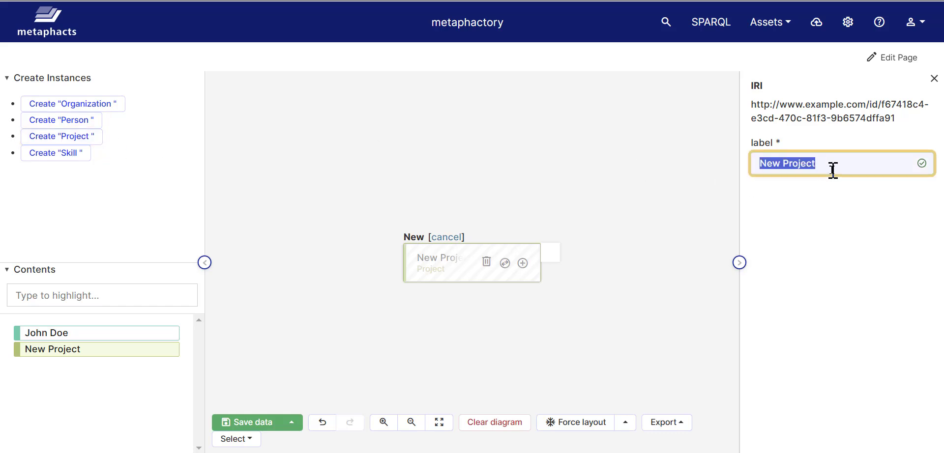
pyautogui.write('metapha')
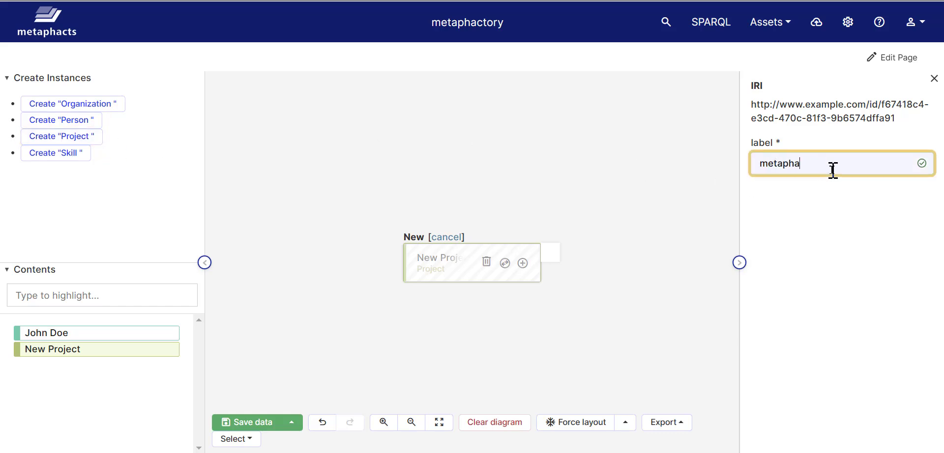
pyautogui.write('ctory t')
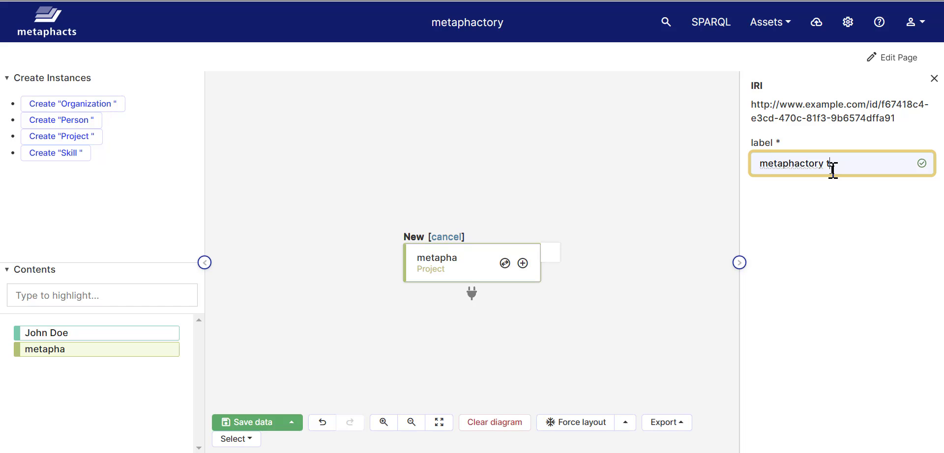
pyautogui.write('utorial')
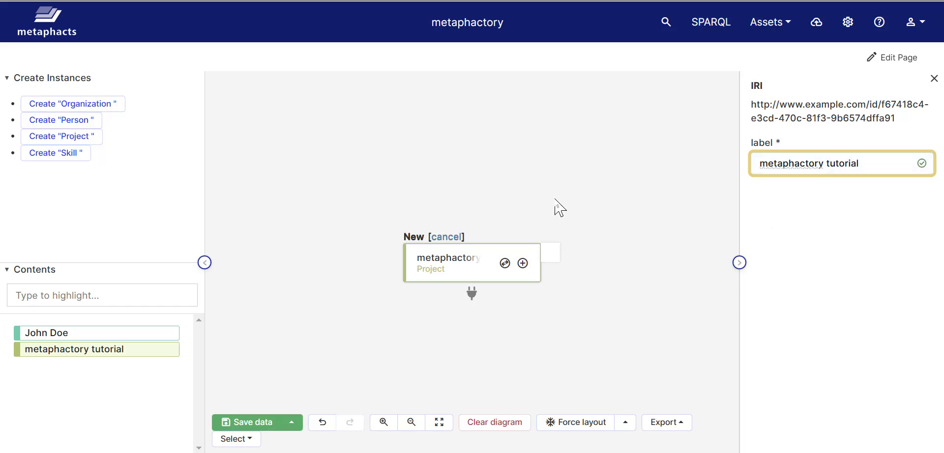
pyautogui.moveTo(480, 259); pyautogui.dragTo(509, 151)
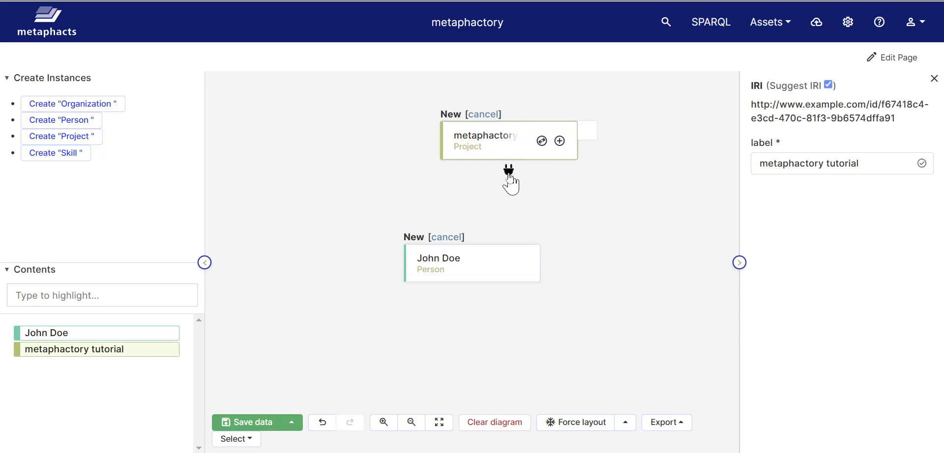
# Connect the "metaphactory tutorial" project to the Person instance with a member link and save the data.
pyautogui.moveTo(508, 182); pyautogui.dragTo(514, 282)
pyautogui.click(558, 285)
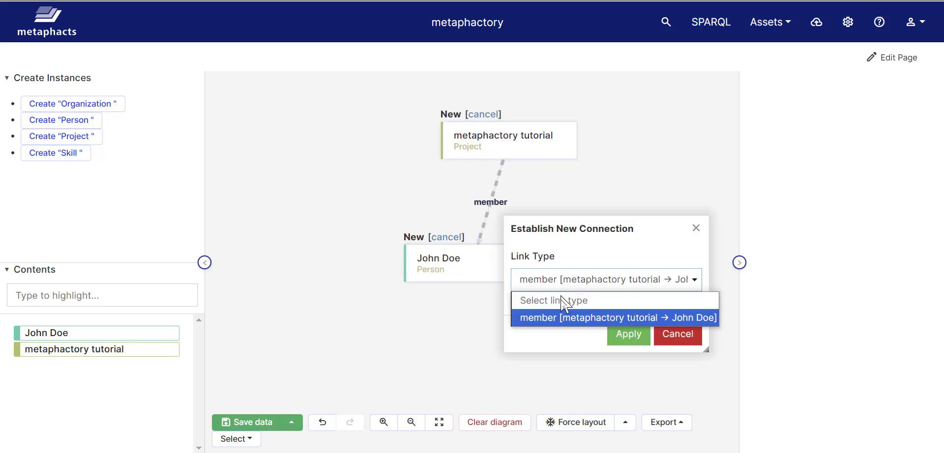
pyautogui.click(567, 316)
pyautogui.click(633, 338)
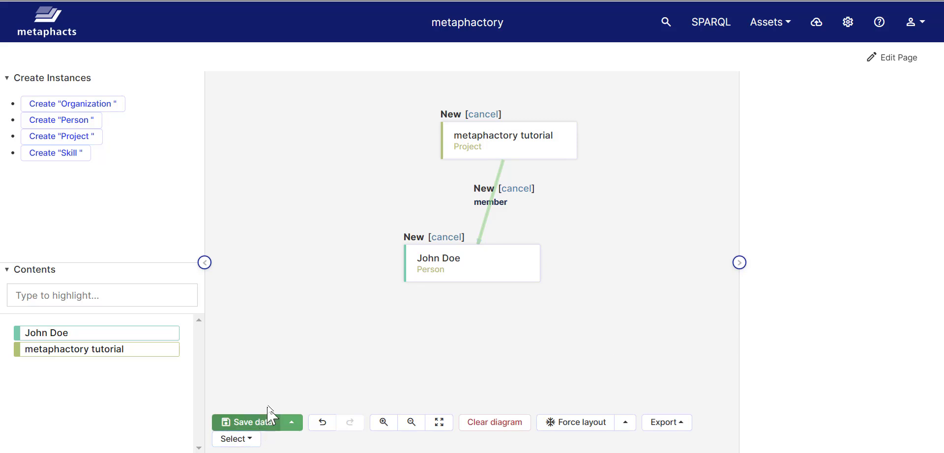
pyautogui.click(256, 422)
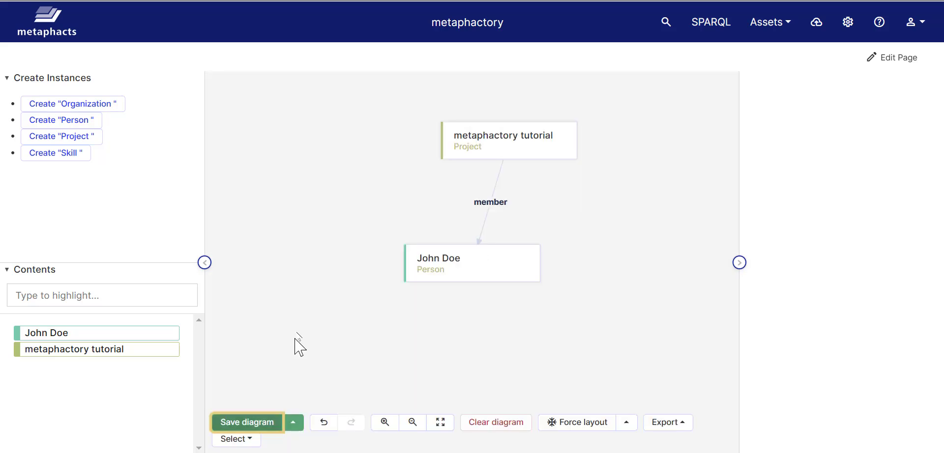